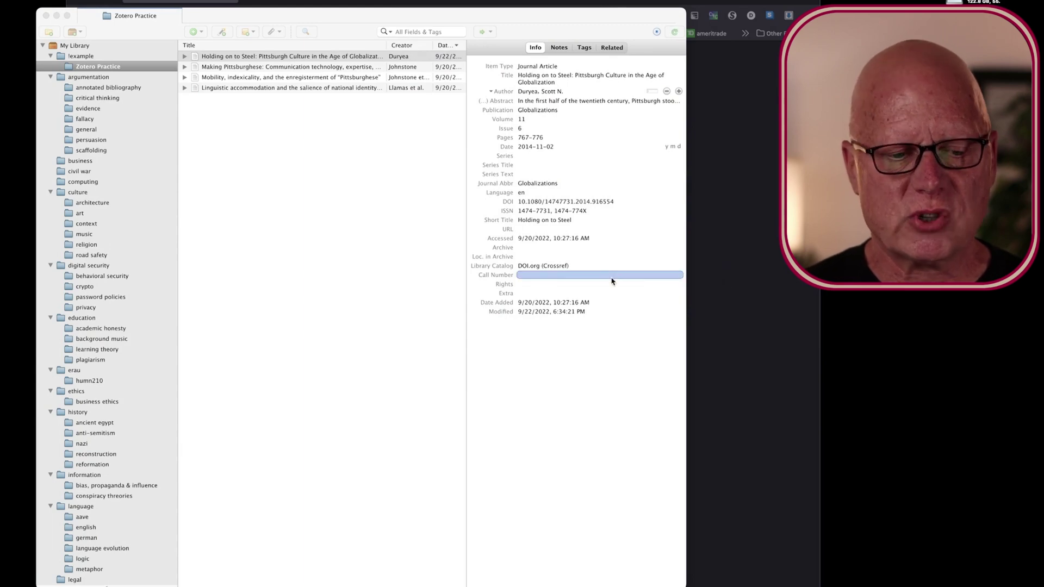
# - Go back to the Zotero Practice collection and select all four of its items
pyautogui.click(107, 68)
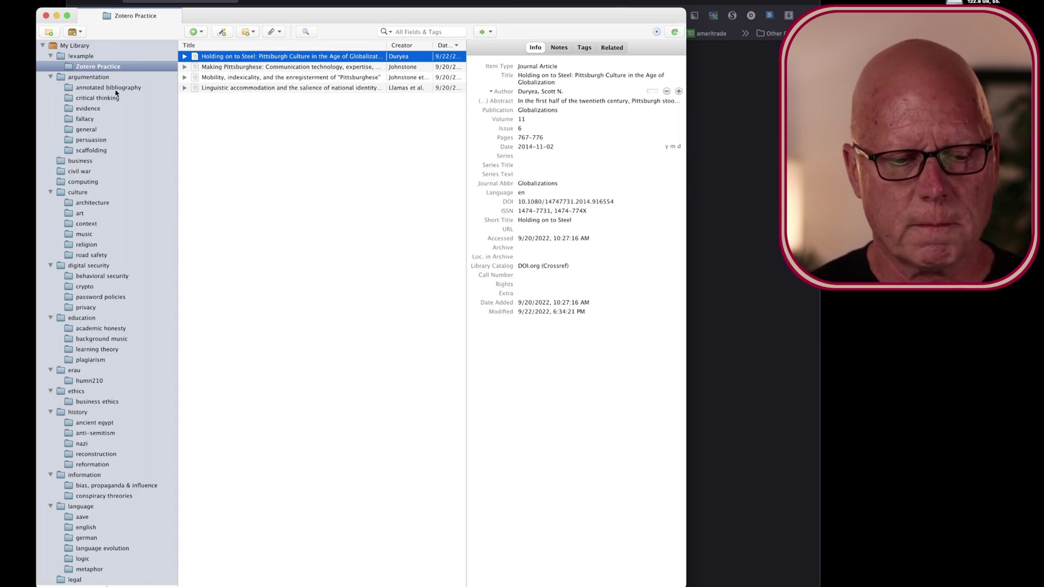
pyautogui.click(82, 57)
pyautogui.click(83, 66)
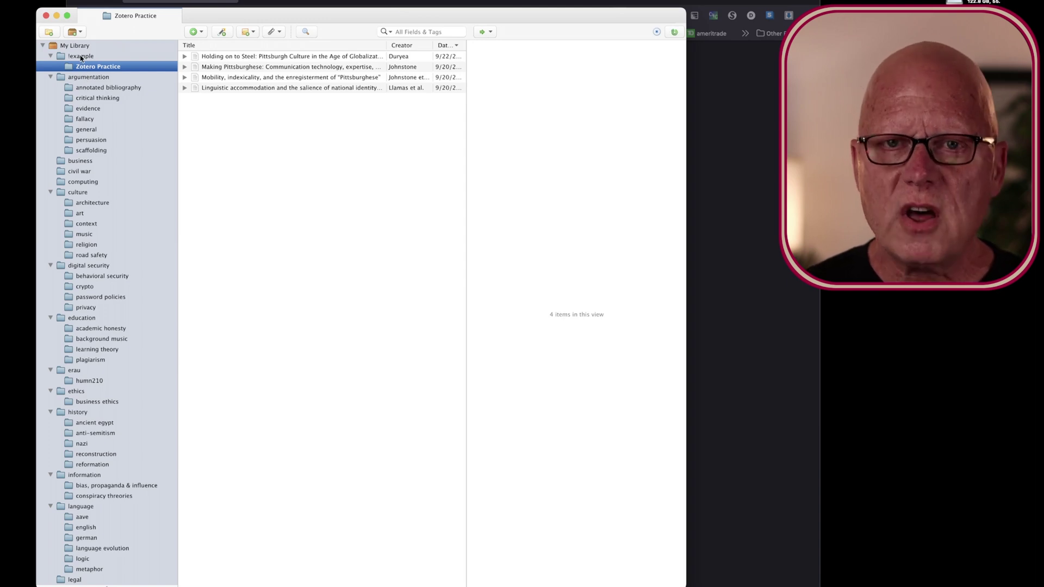
pyautogui.click(251, 57)
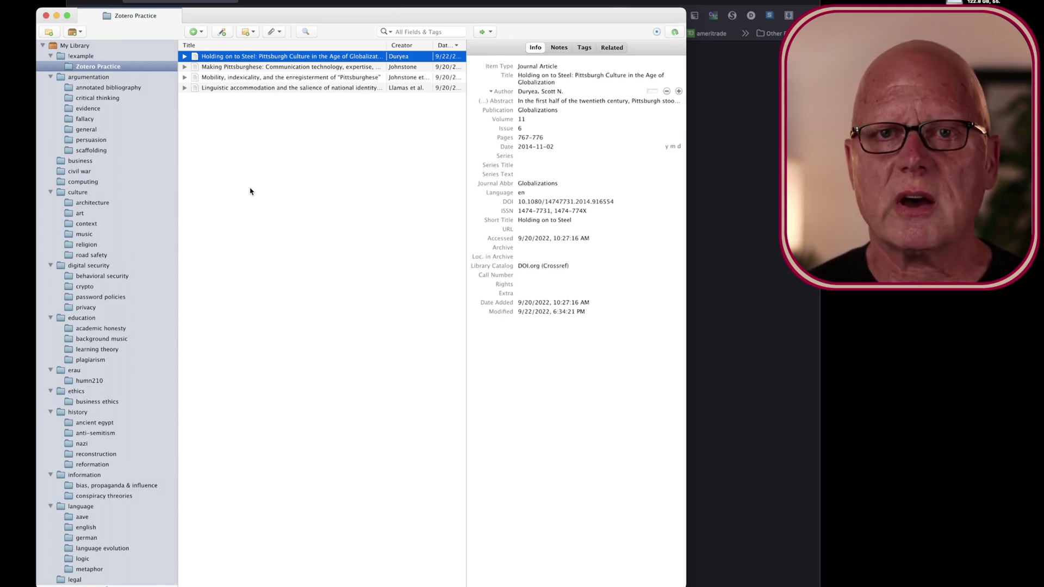
pyautogui.press('super+a')
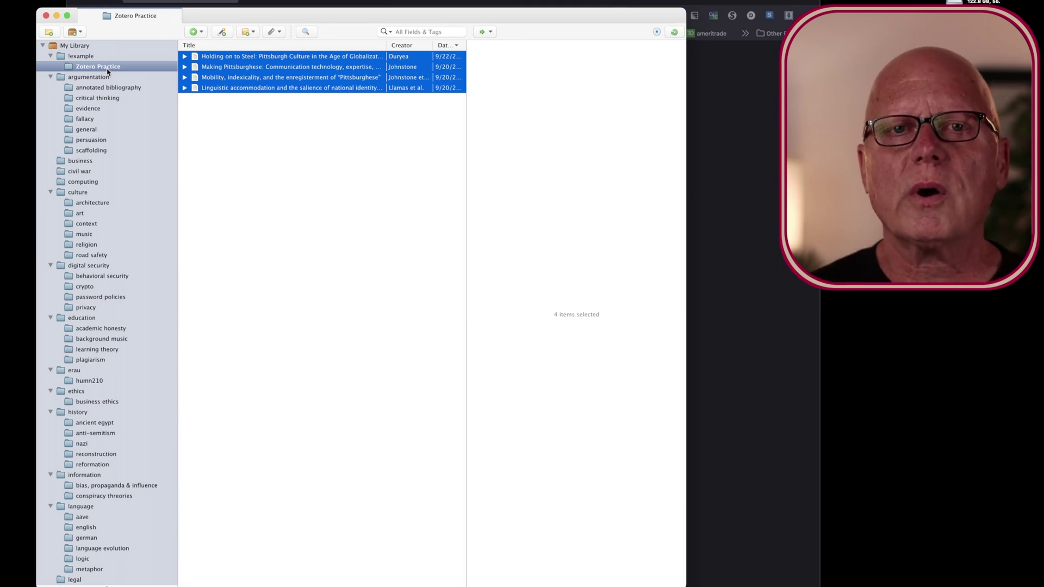
# - Inspect the Holding on to Steel article's attached PDF, then reselect the article itself
pyautogui.click(232, 57)
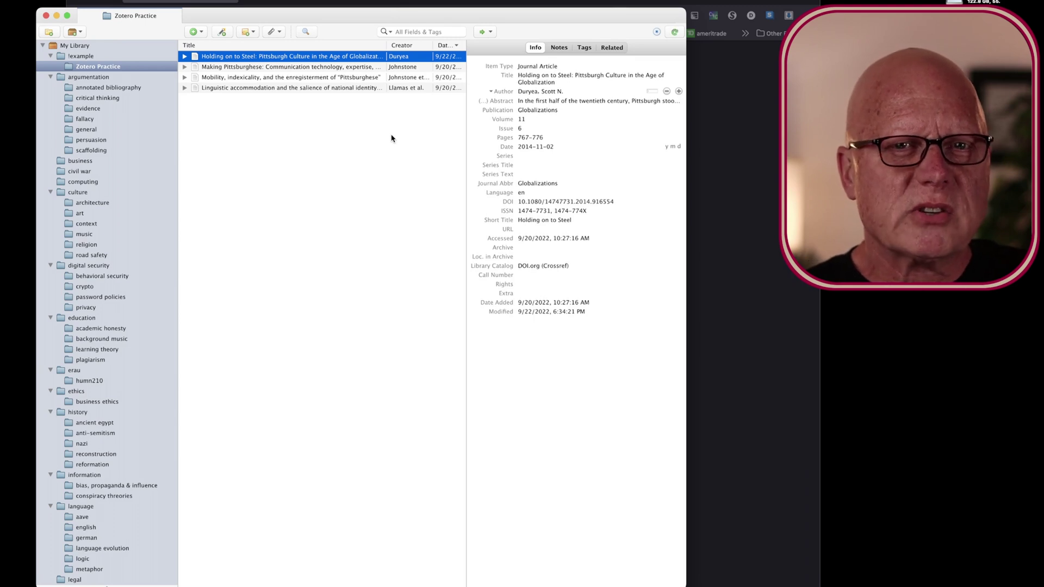
pyautogui.click(185, 56)
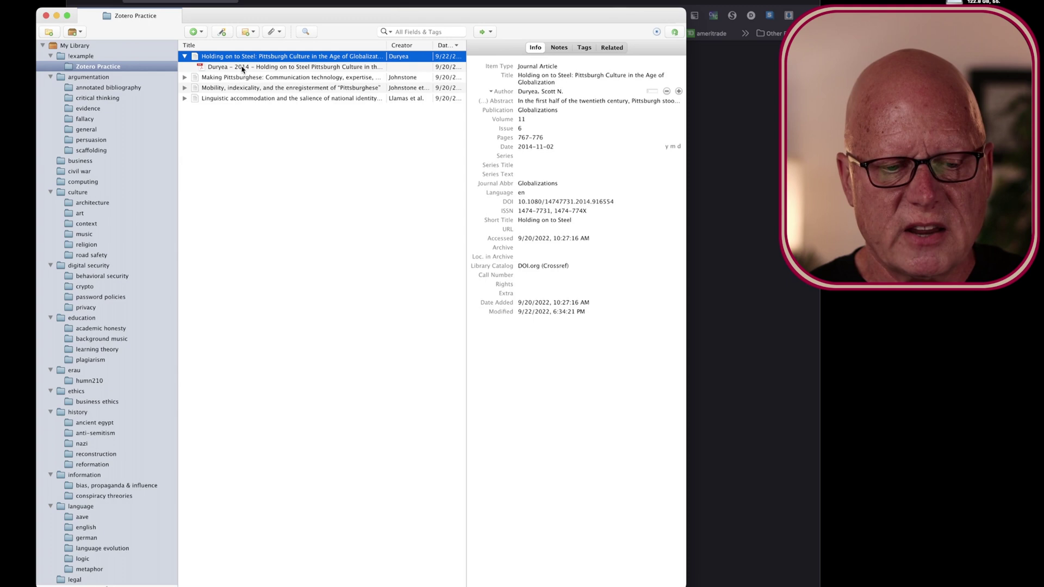
pyautogui.click(242, 69)
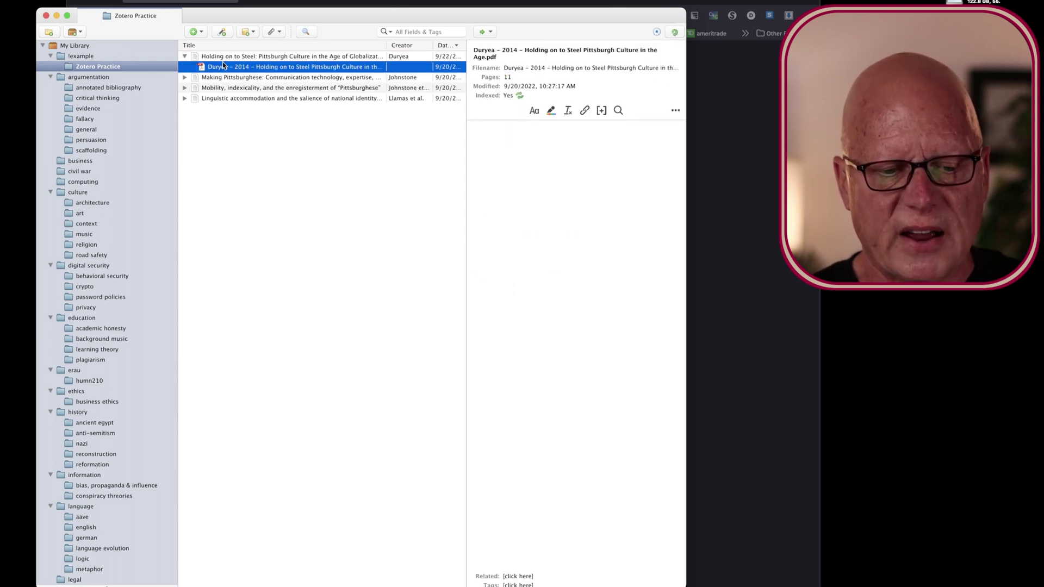
pyautogui.click(184, 56)
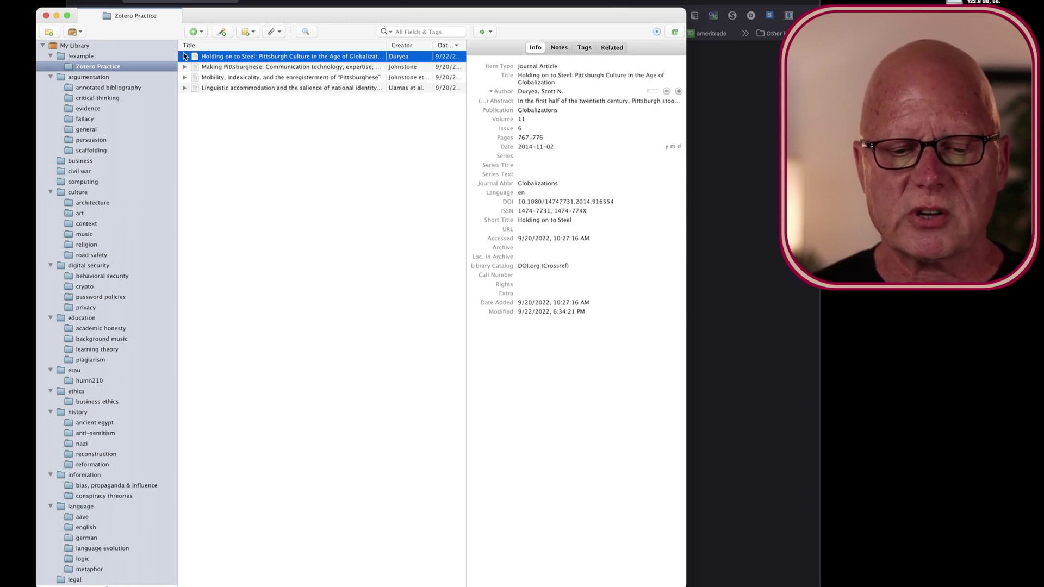
# - Convert the Holding on to Steel title to sentence case
pyautogui.click(530, 82)
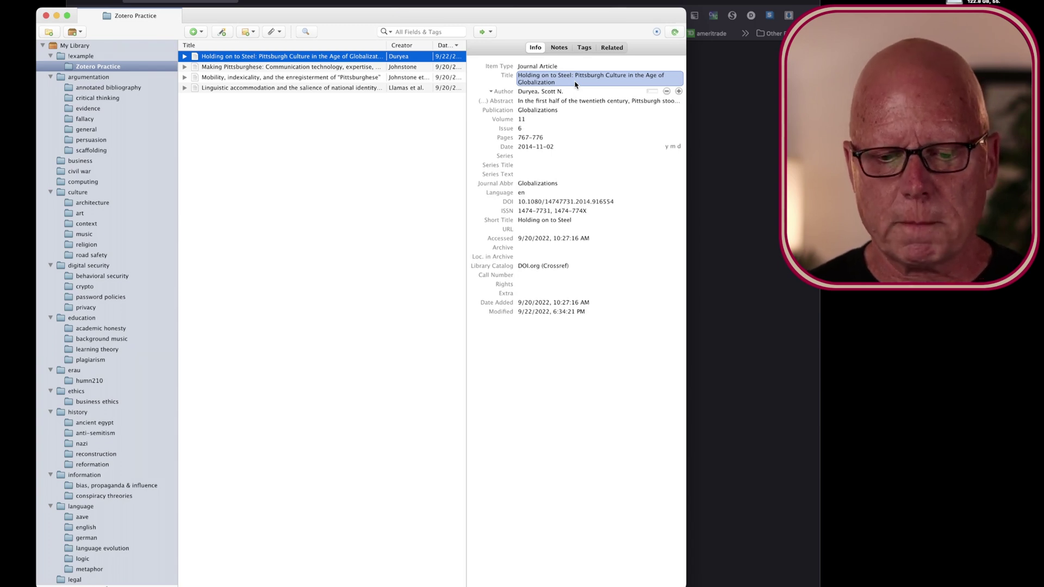
pyautogui.press('Return')
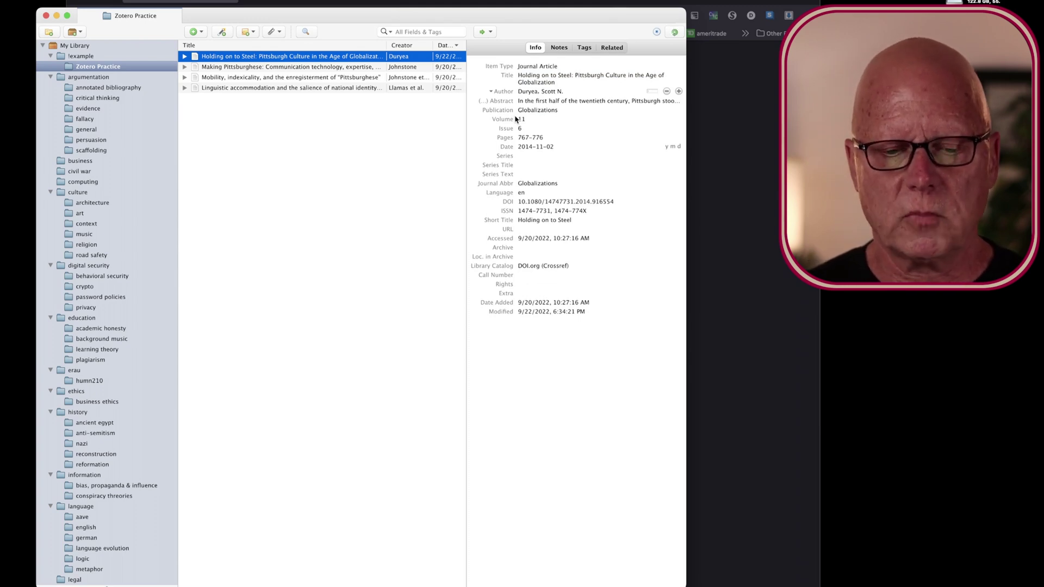
pyautogui.click(537, 83)
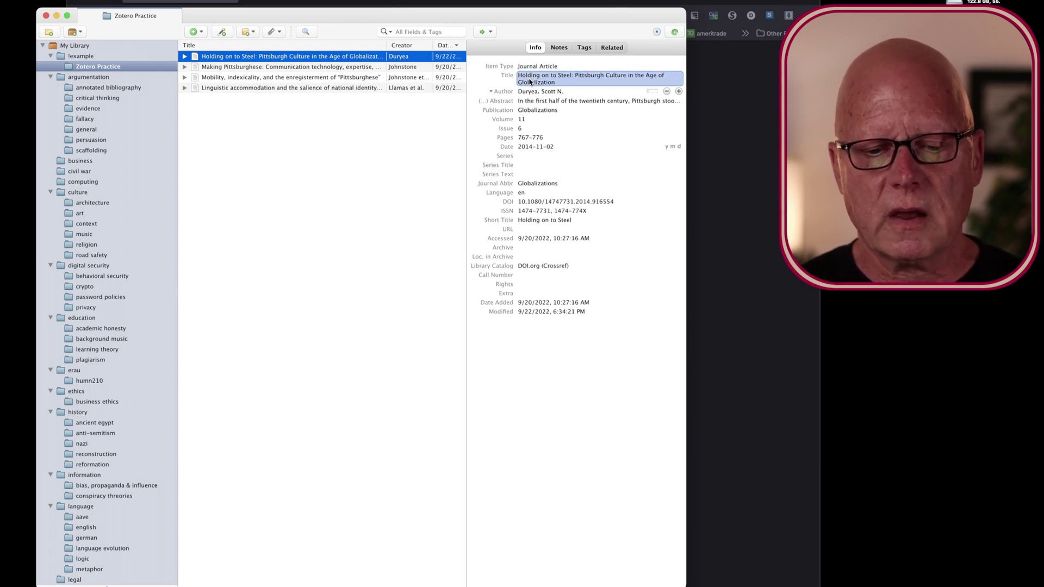
pyautogui.rightClick(530, 81)
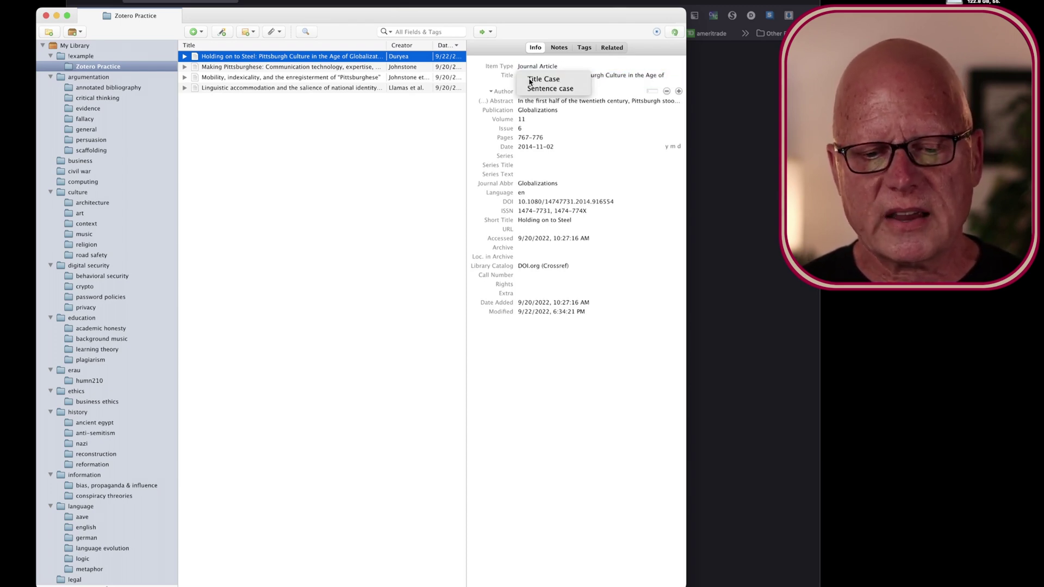
pyautogui.click(587, 88)
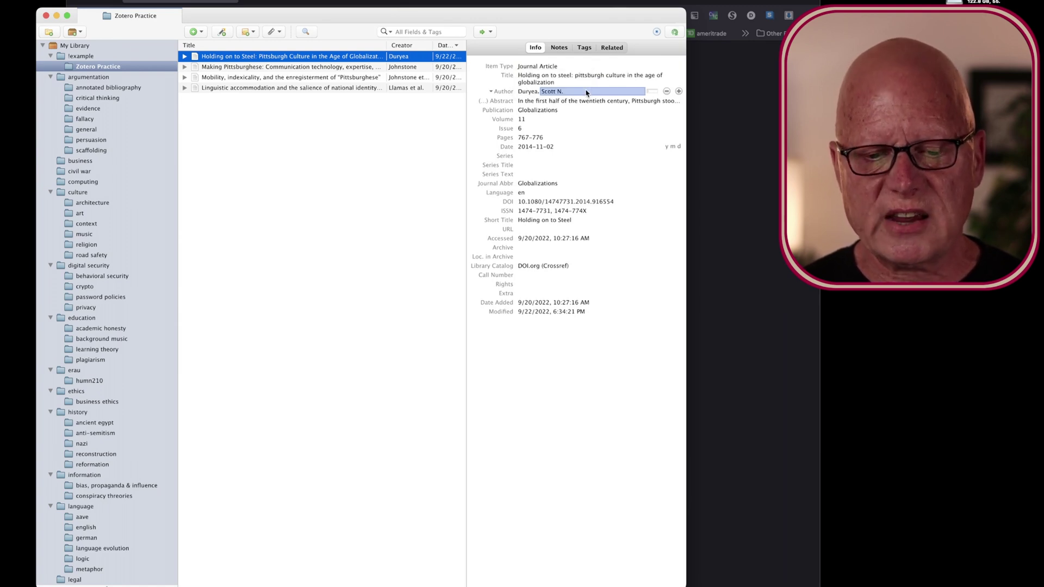
# - Restore the capital P in Pittsburgh in the converted title
pyautogui.click(520, 80)
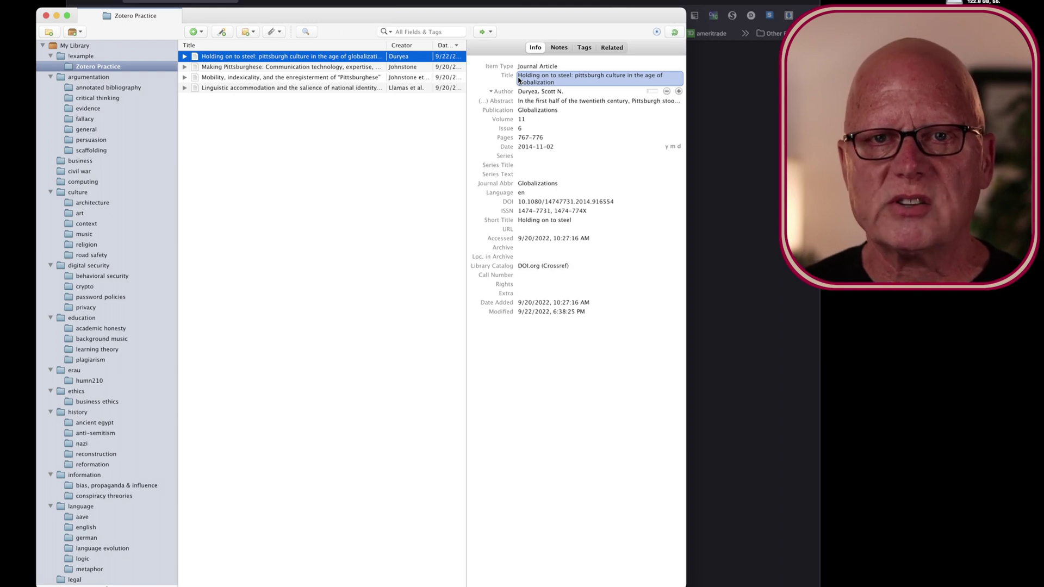
pyautogui.click(579, 79)
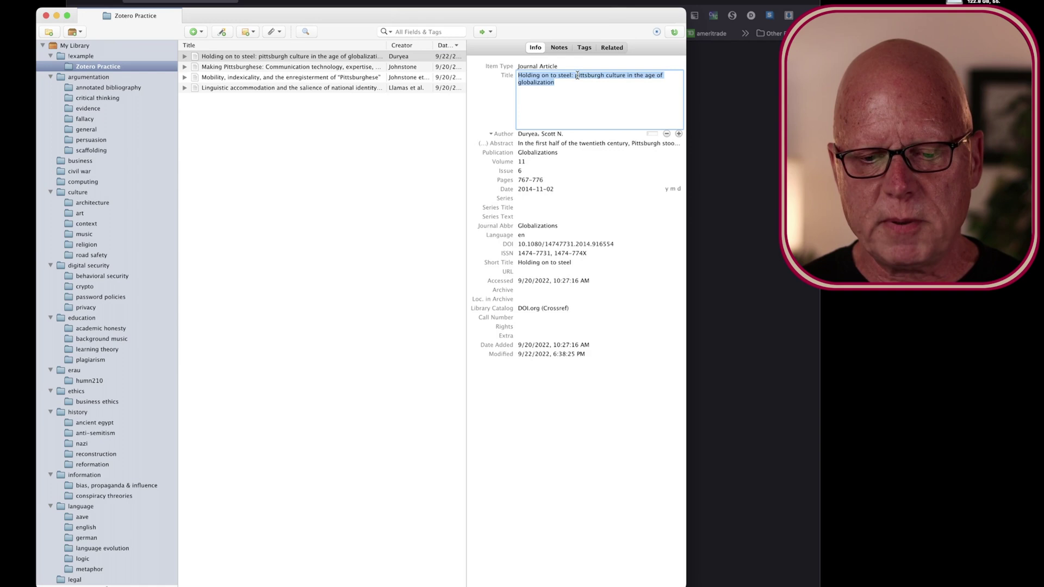
pyautogui.click(604, 79)
pyautogui.write('\\')
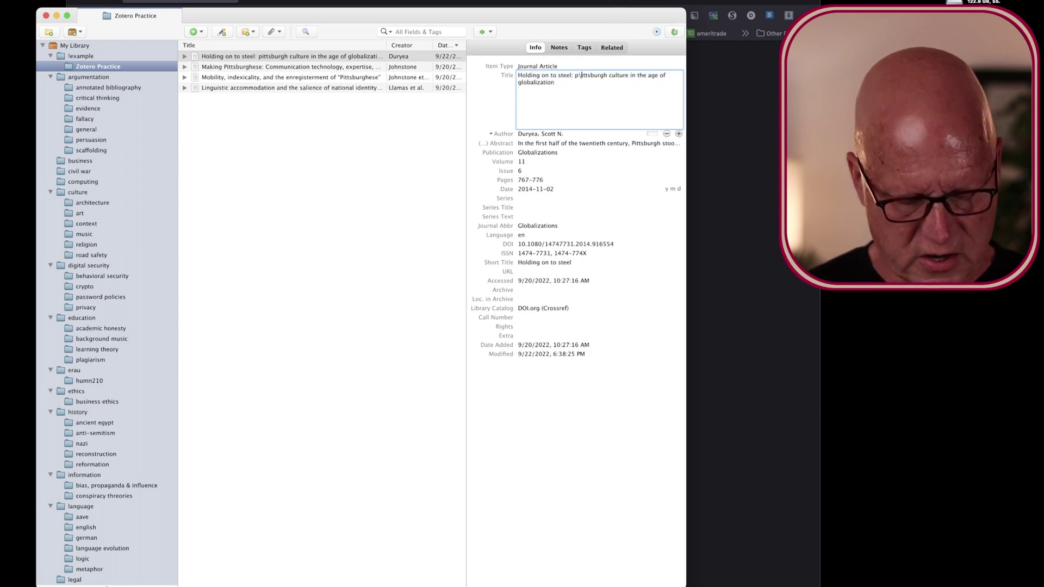
pyautogui.write('P')
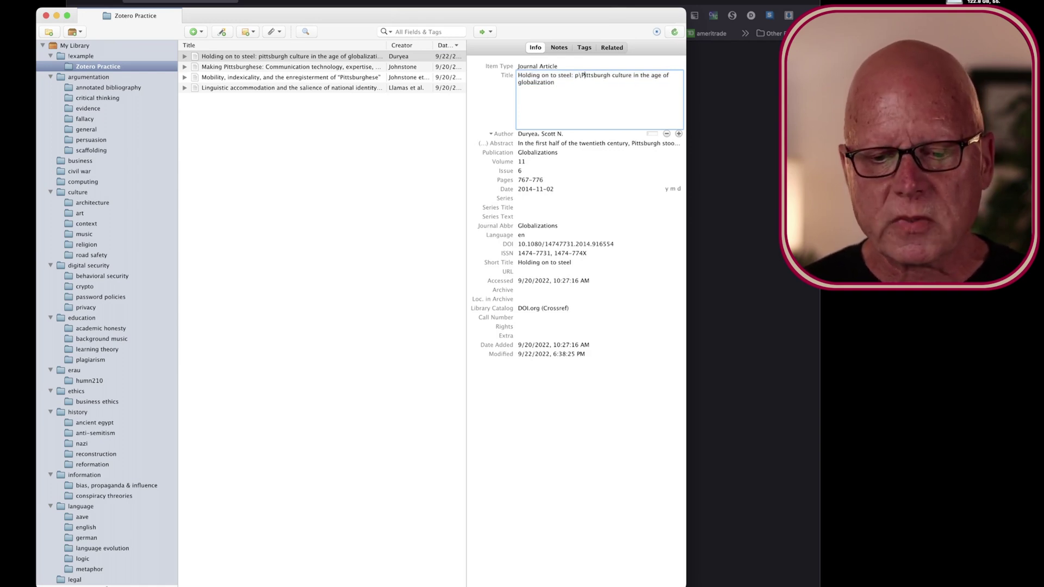
pyautogui.press('BackSpace')
pyautogui.press('BackSpace')
pyautogui.press('BackSpace')
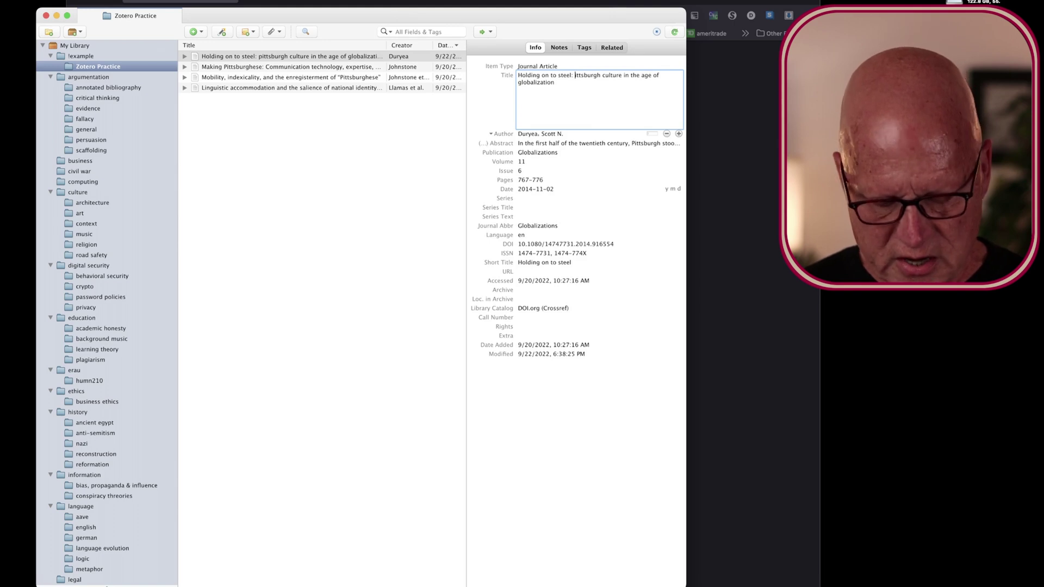
pyautogui.write('P')
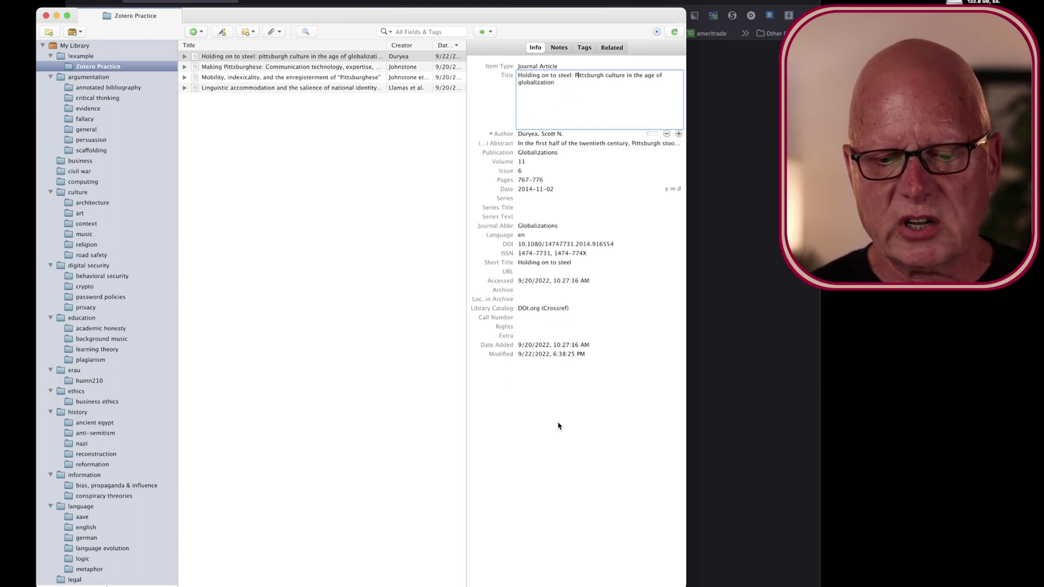
# - Expand the steel article's abstract and commit the title edit by moving to the author's first name
pyautogui.click(497, 143)
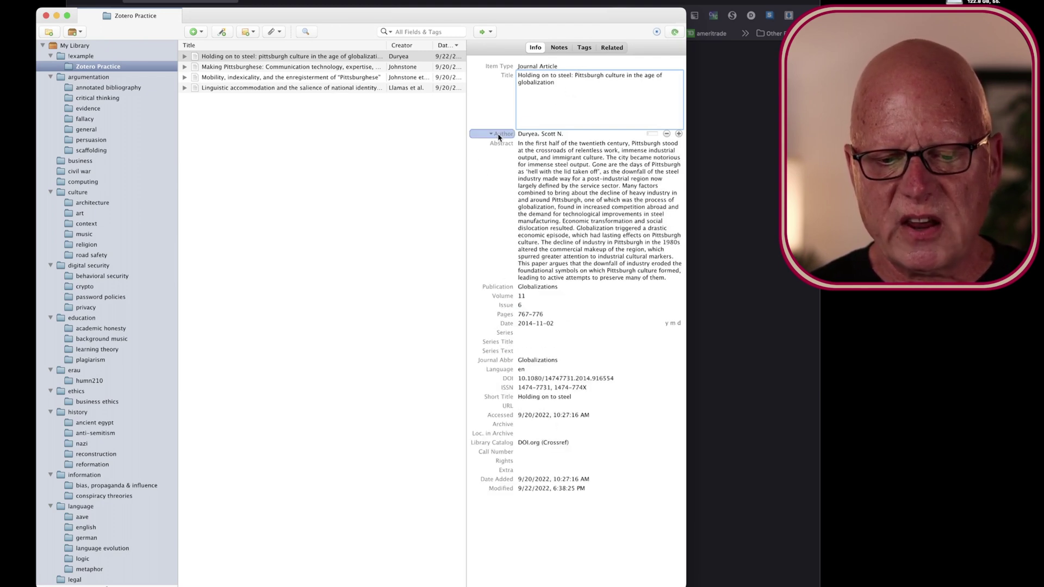
pyautogui.click(549, 135)
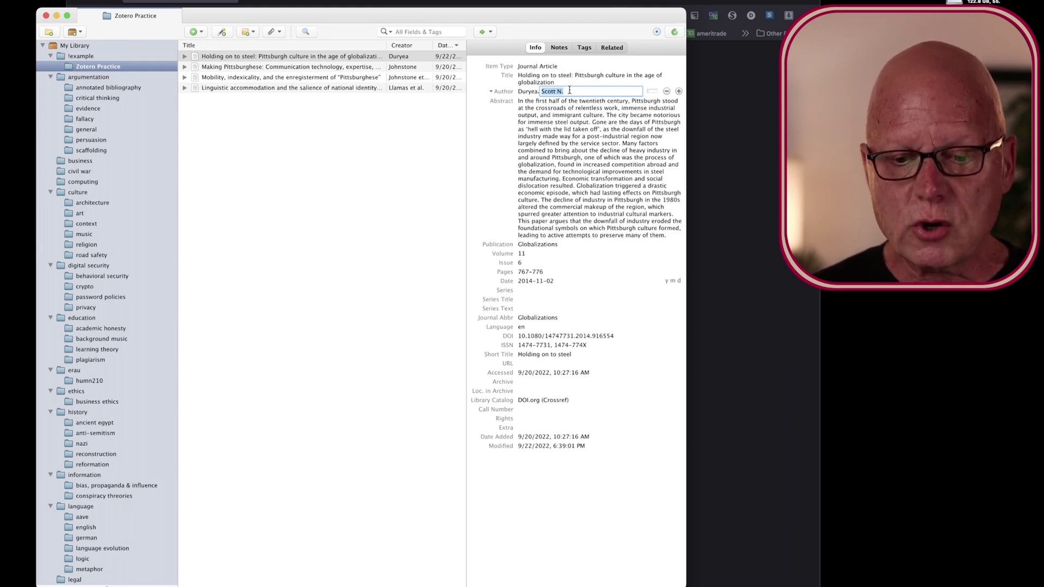
# - Commit the author's first name and delete the empty second author row, leaving one author
pyautogui.click(678, 92)
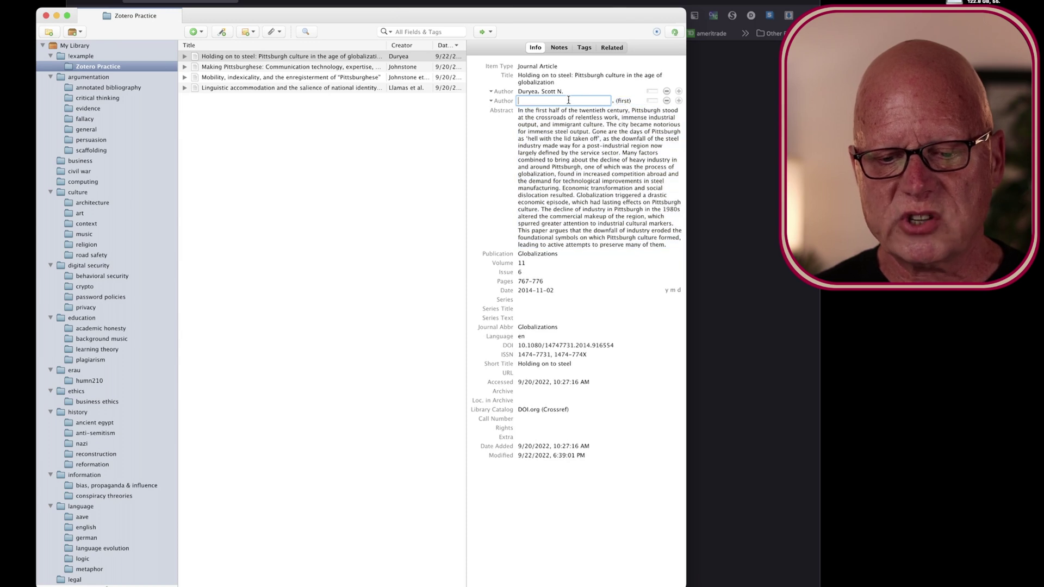
pyautogui.click(624, 101)
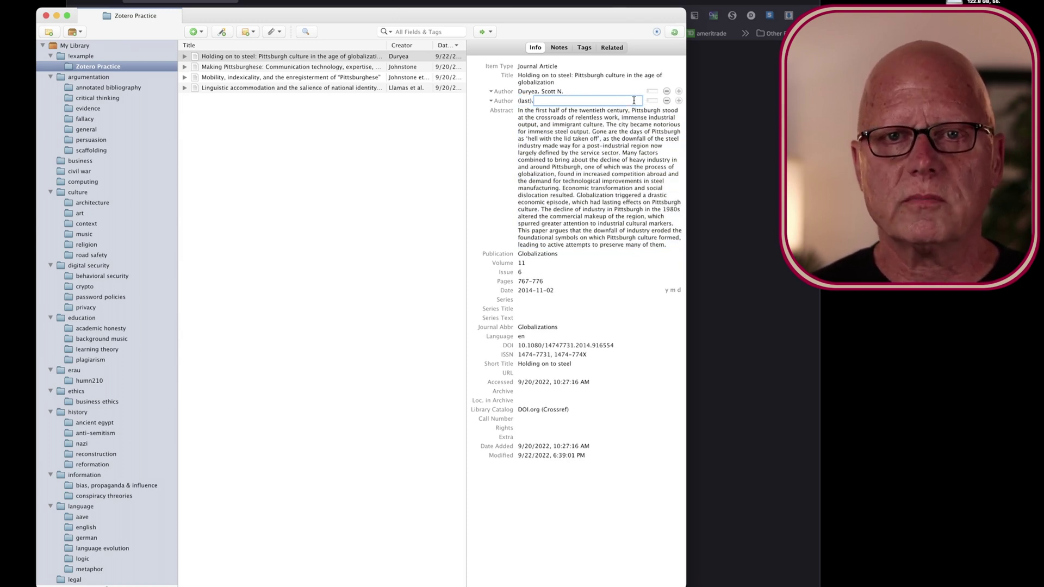
pyautogui.click(666, 102)
pyautogui.click(568, 95)
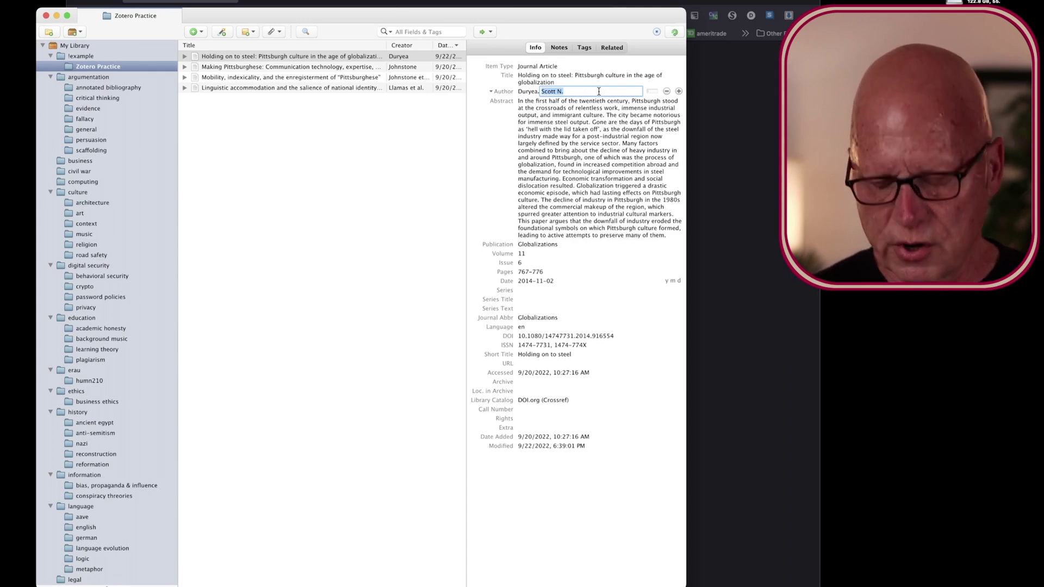
pyautogui.hotkey('shift', 'Return')
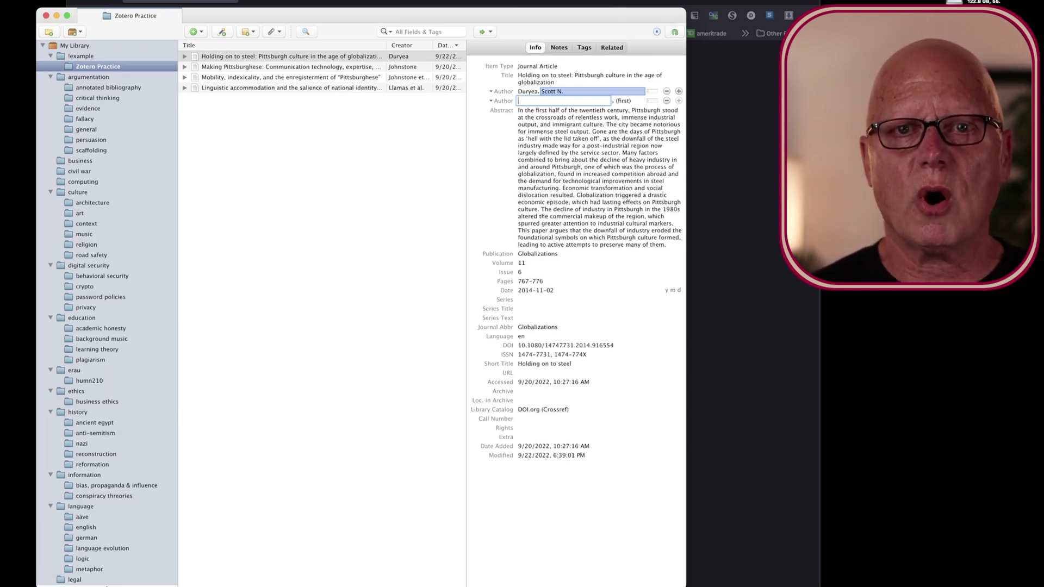
pyautogui.press('Tab')
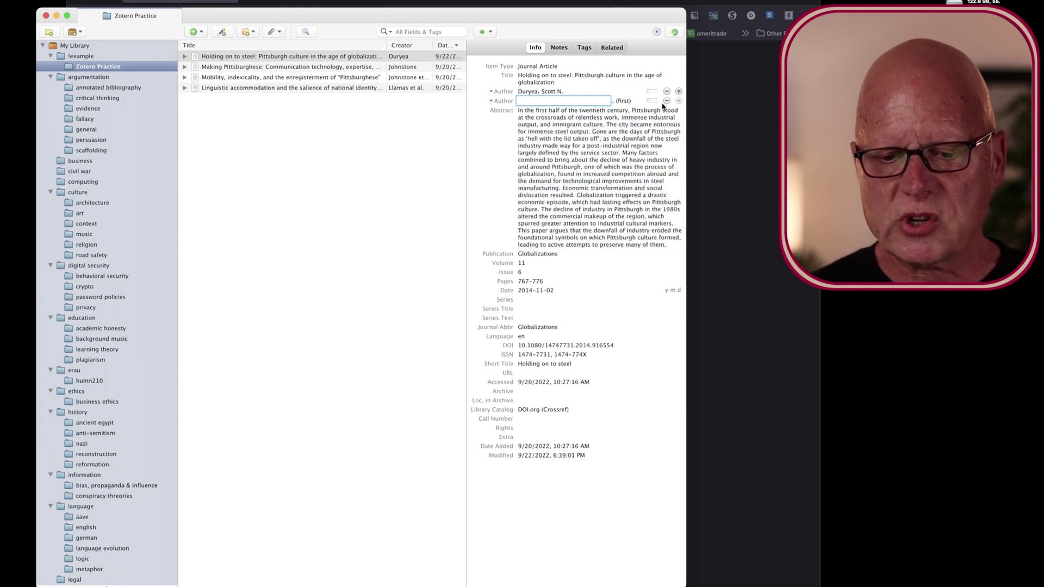
pyautogui.click(666, 101)
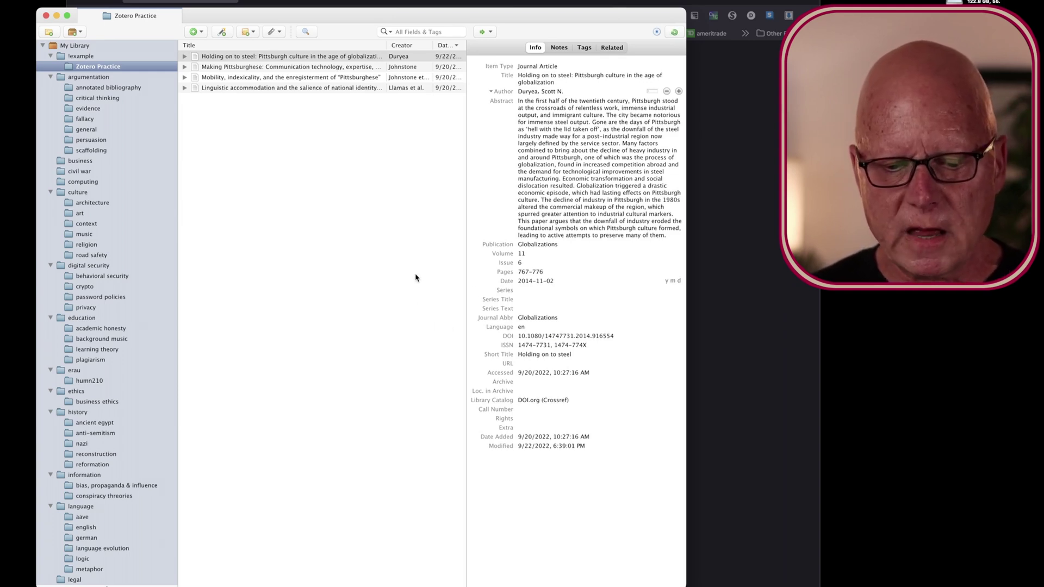
pyautogui.click(664, 195)
pyautogui.click(544, 79)
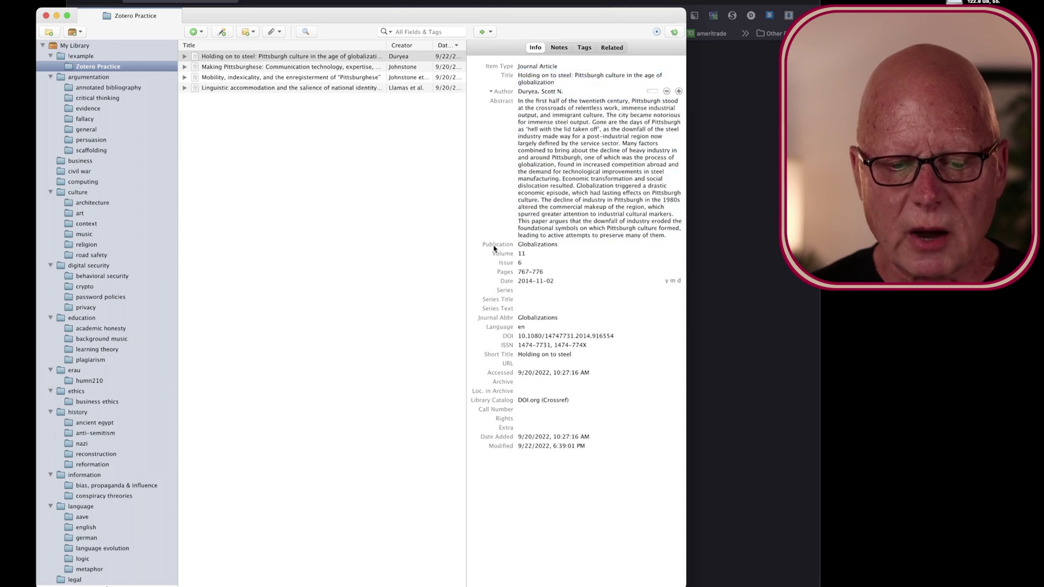
pyautogui.click(520, 319)
pyautogui.press('Return')
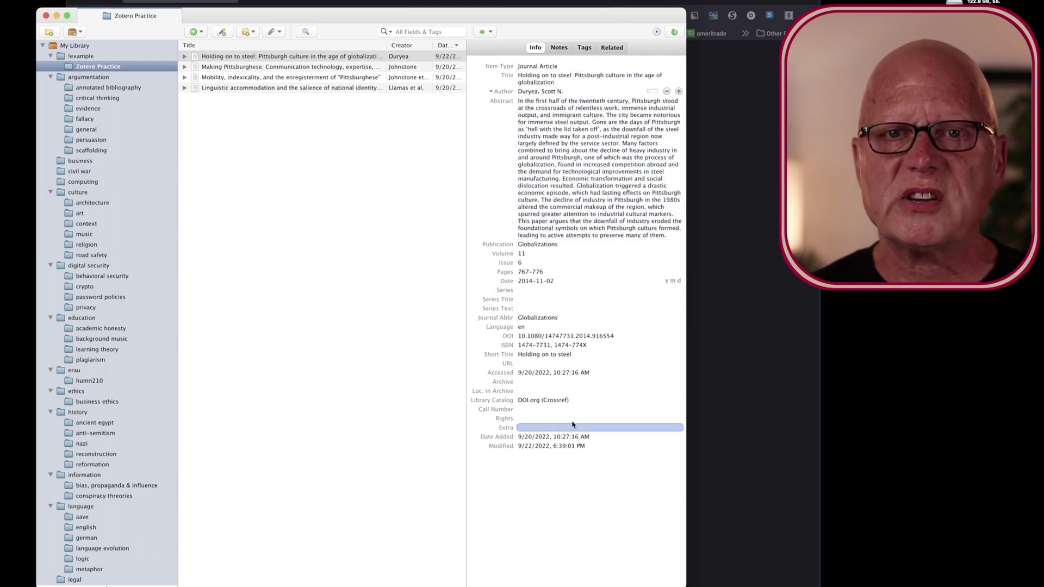
pyautogui.click(580, 430)
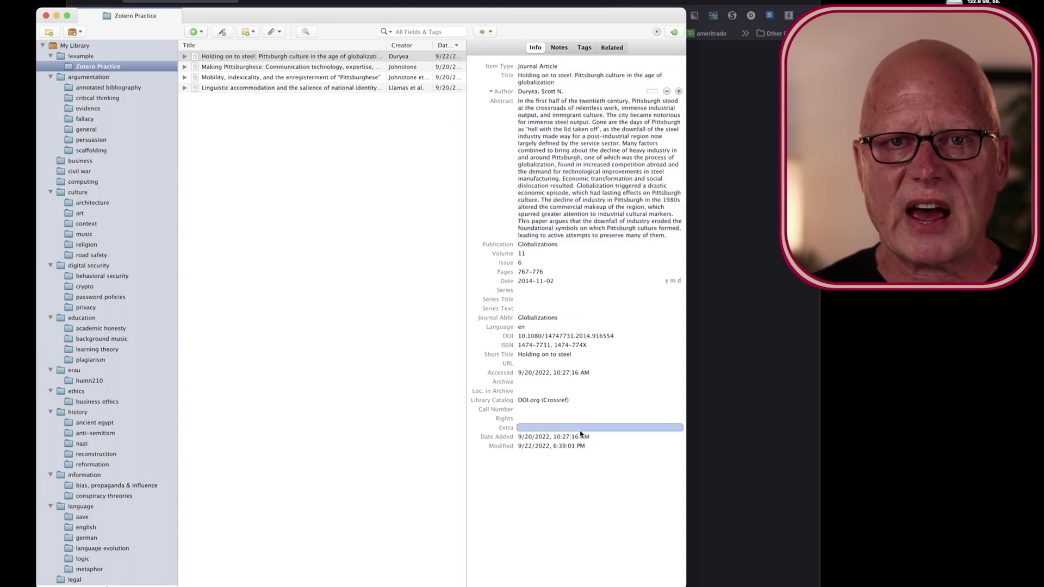
pyautogui.click(522, 335)
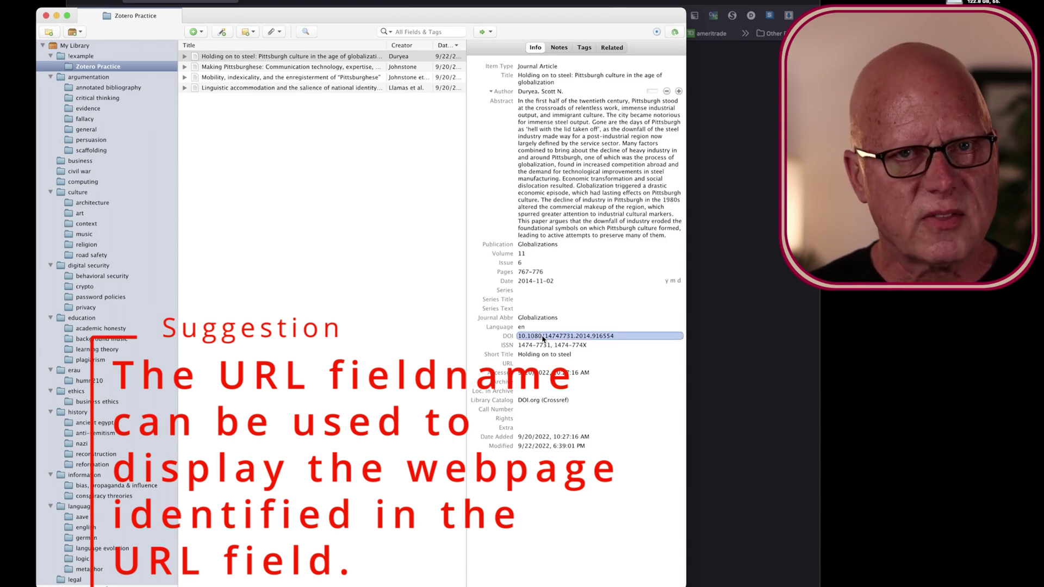
pyautogui.click(511, 336)
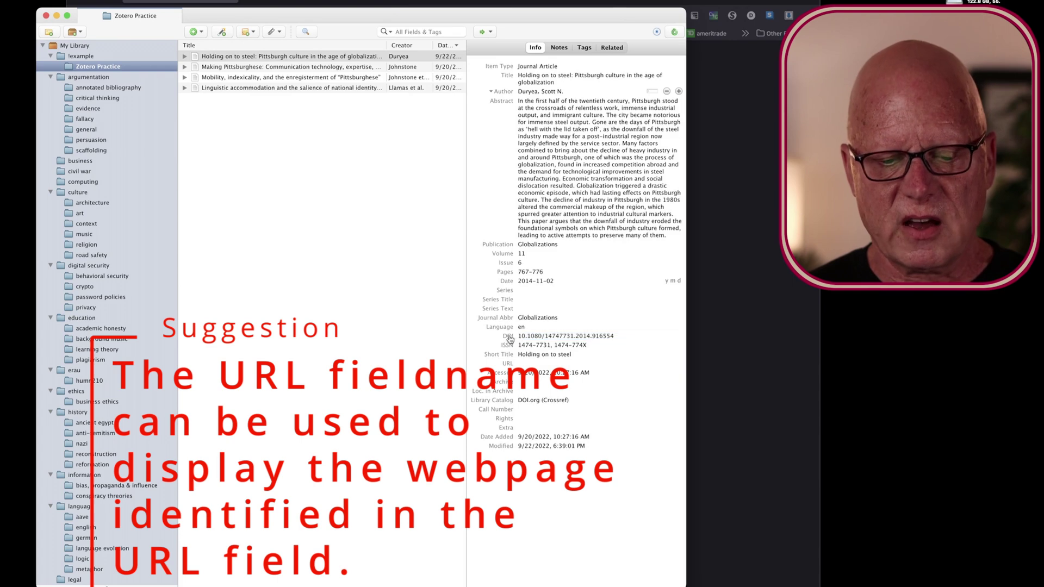
pyautogui.click(533, 337)
pyautogui.click(510, 337)
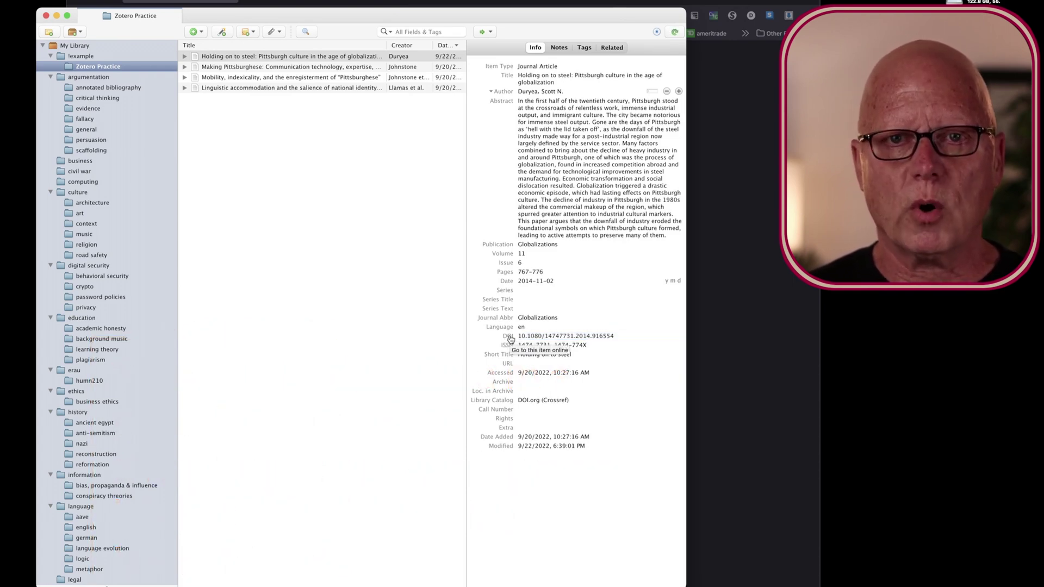
# - Open the Holding on to Steel article's Taylor & Francis page from its DOI and review it
pyautogui.click(510, 337)
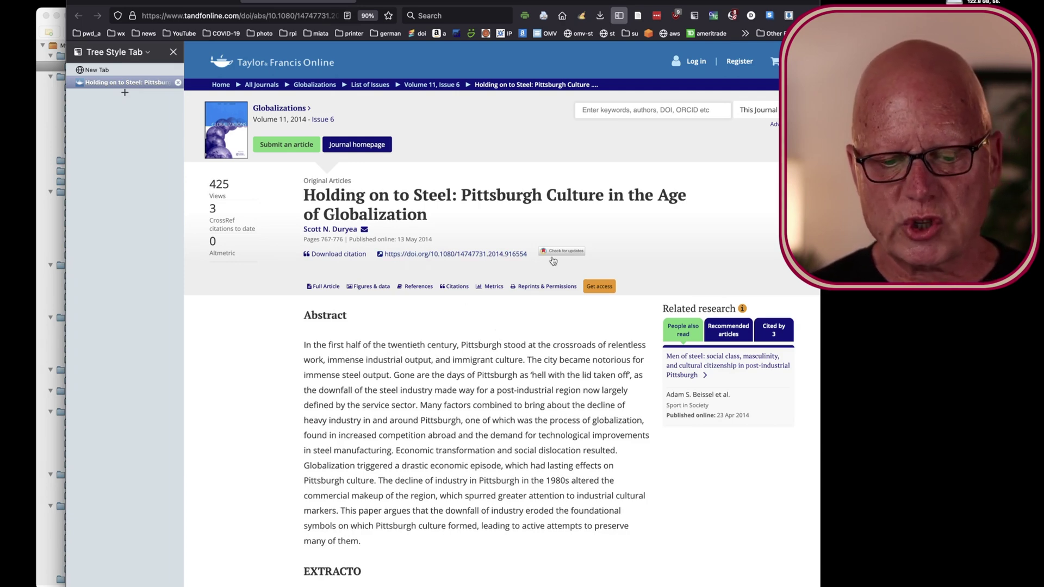
pyautogui.scroll(-3, 384, 331)
pyautogui.scroll(3, 418, 353)
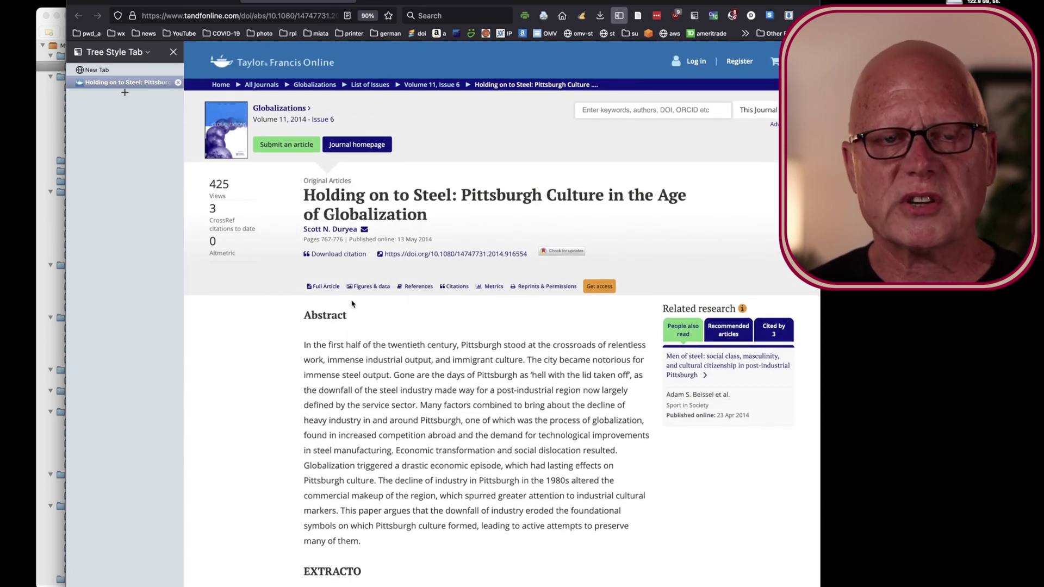
# - Bring up the blank Word document and show its Zotero ribbon tab
pyautogui.click(43, 230)
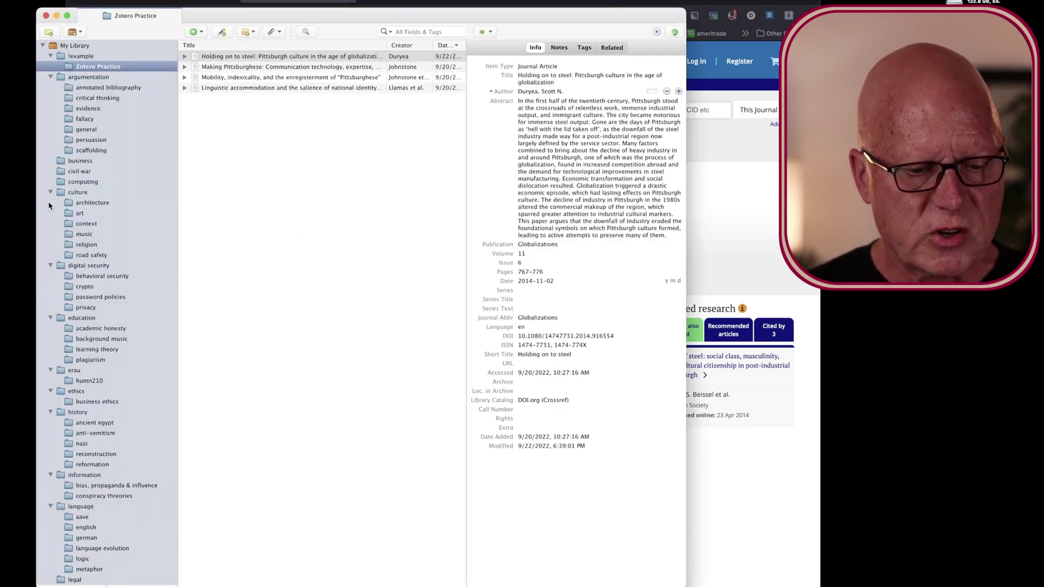
pyautogui.click(2, 379)
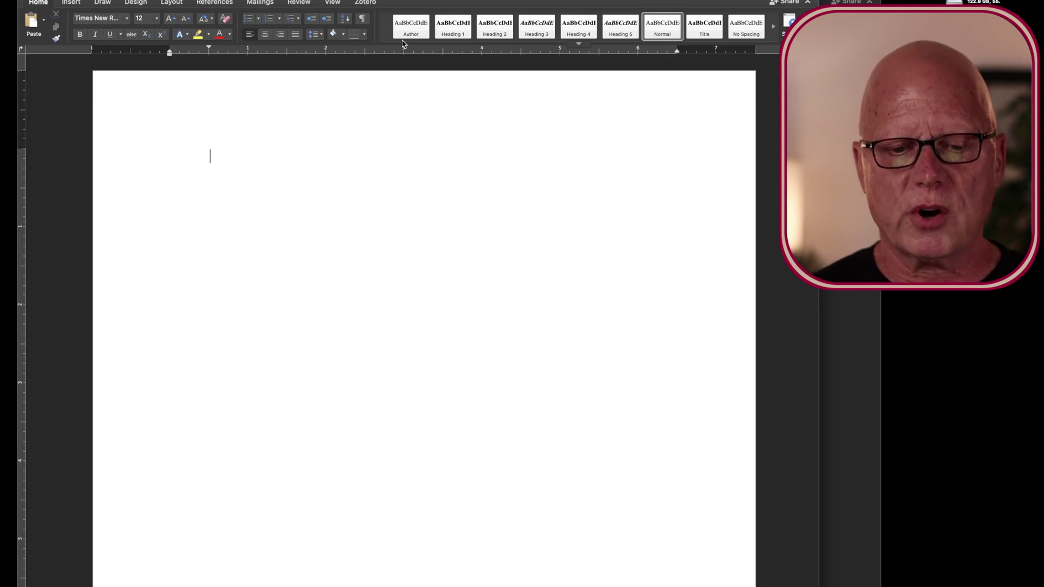
pyautogui.click(365, 3)
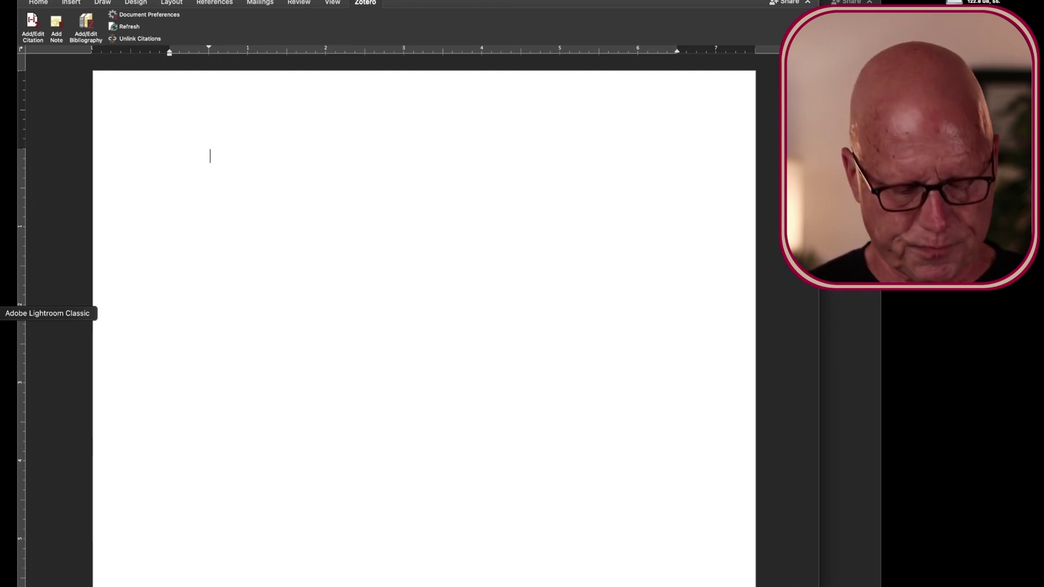
# - Drag the Making Pittsburghese item from Zotero into the Word document as an APA reference
pyautogui.press('super+Tab')
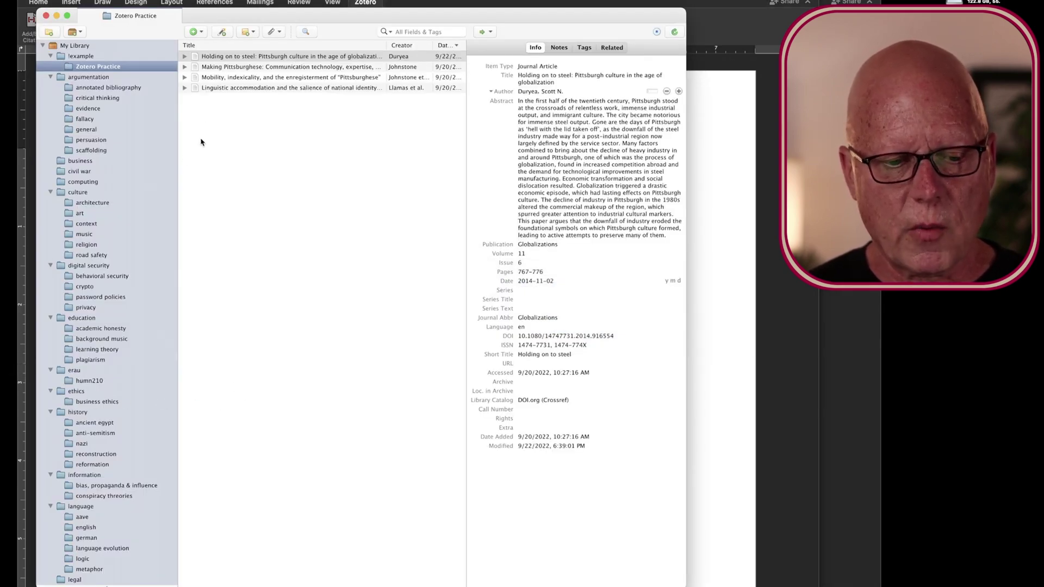
pyautogui.click(218, 67)
pyautogui.click(218, 78)
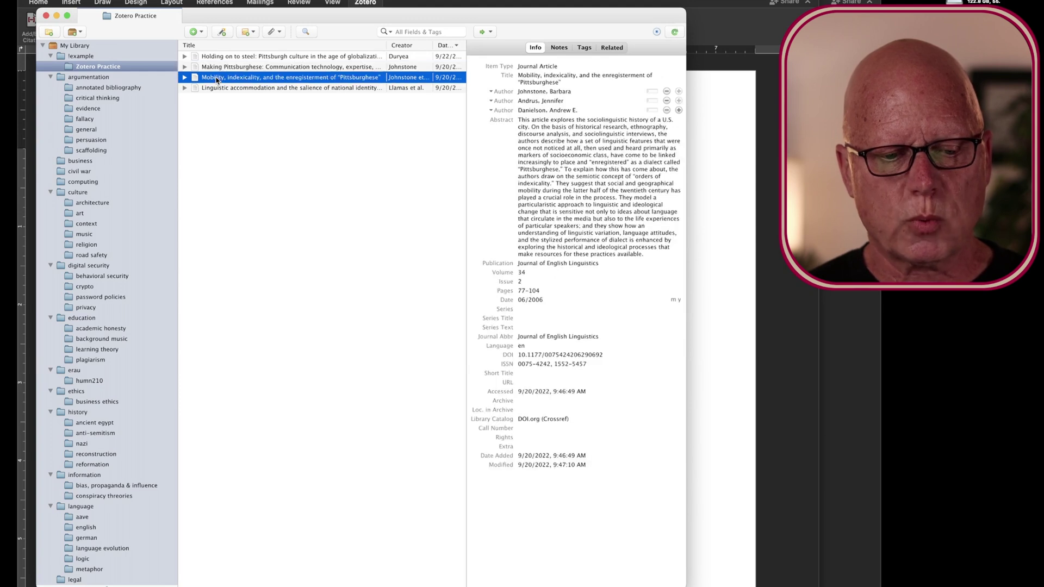
pyautogui.click(215, 69)
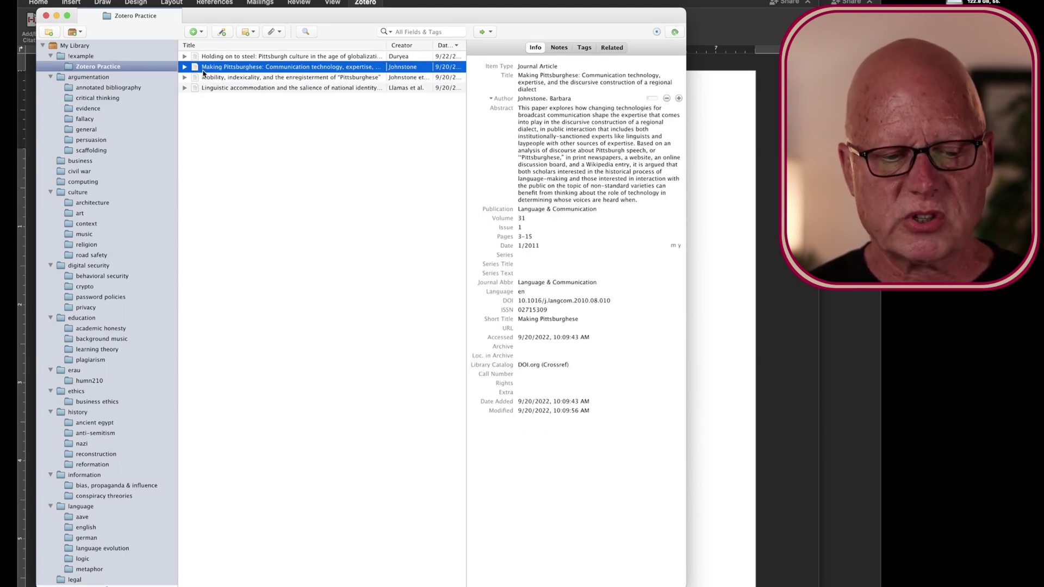
pyautogui.moveTo(206, 66); pyautogui.dragTo(716, 240)
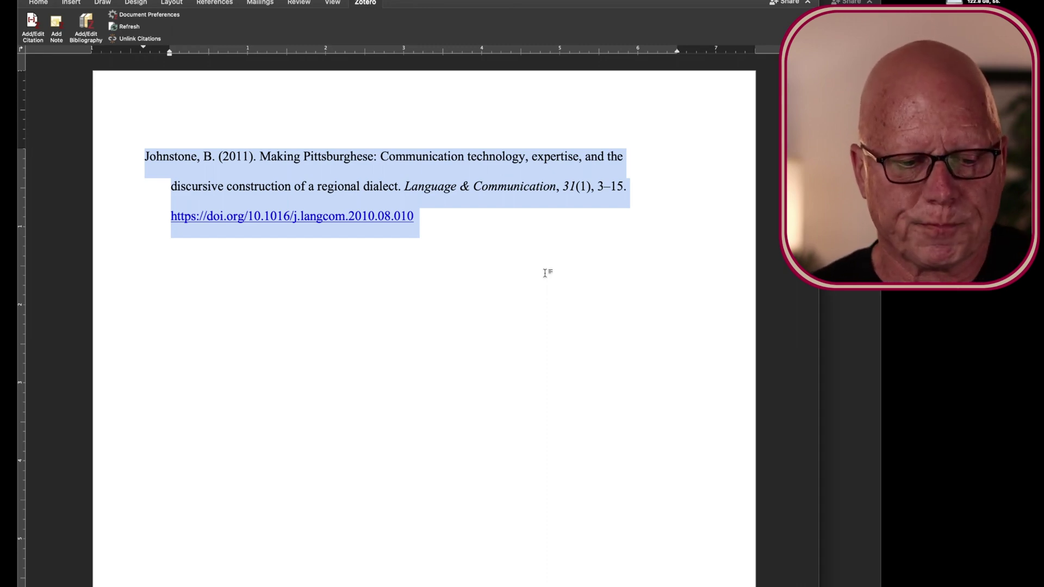
pyautogui.scroll(-3, 544, 271)
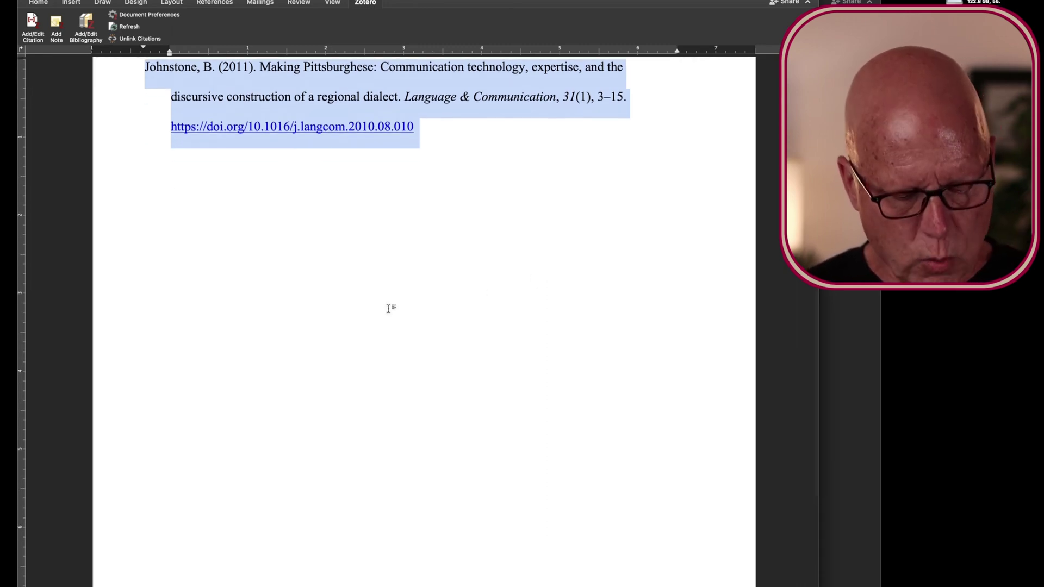
pyautogui.press('super+Tab')
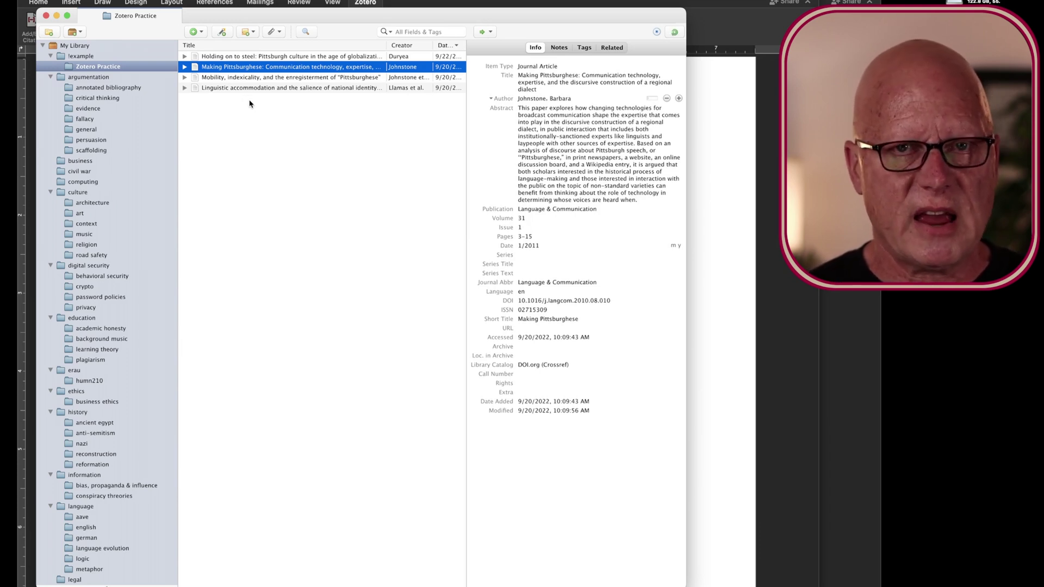
# - Open Zotero's Export preferences and keep Quick Copy set to American Psychological Association 7th edition
pyautogui.click(11, 0)
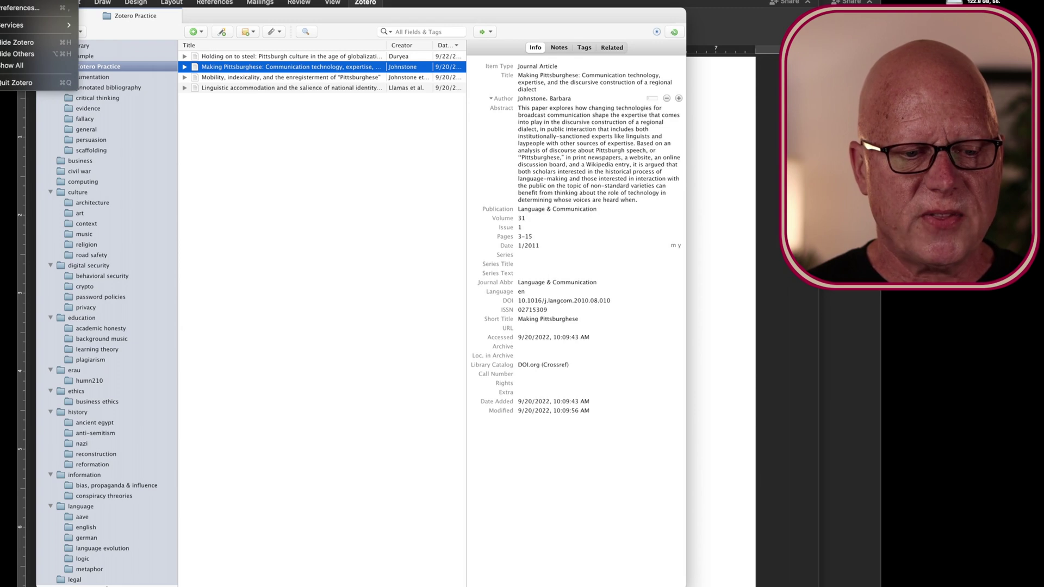
pyautogui.click(19, 10)
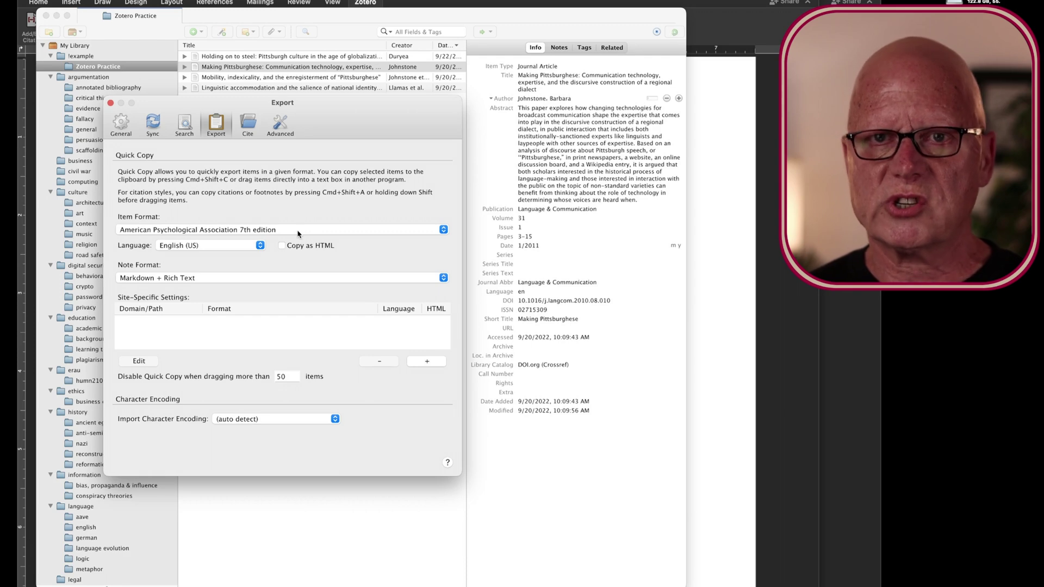
pyautogui.click(297, 230)
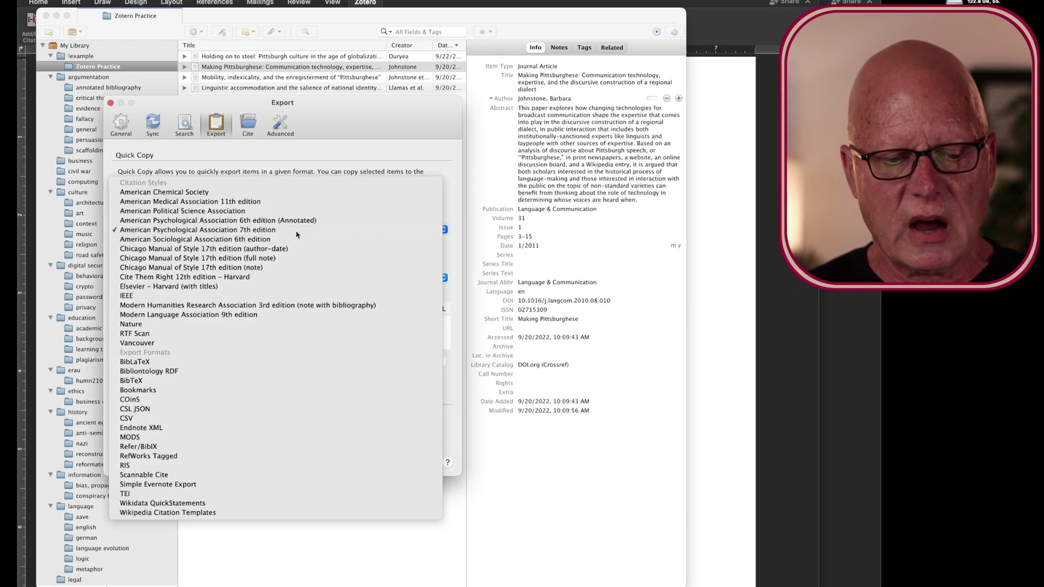
pyautogui.click(293, 230)
pyautogui.click(291, 231)
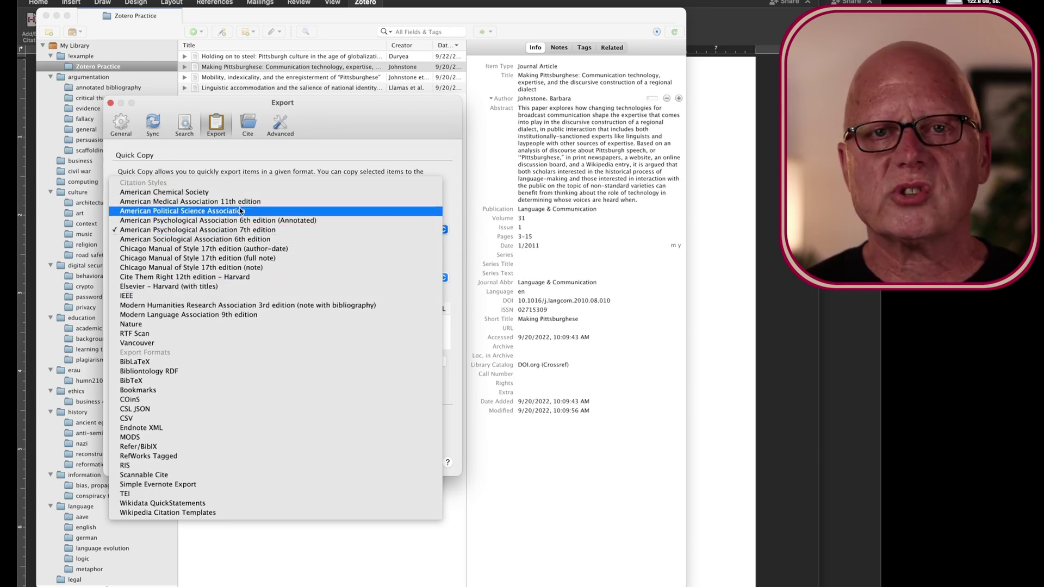
pyautogui.click(263, 231)
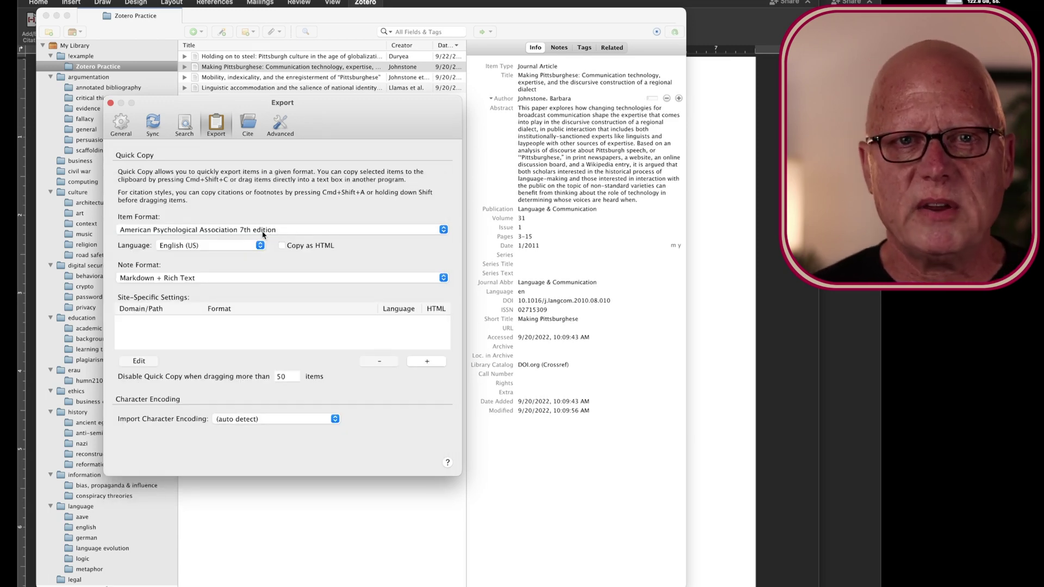